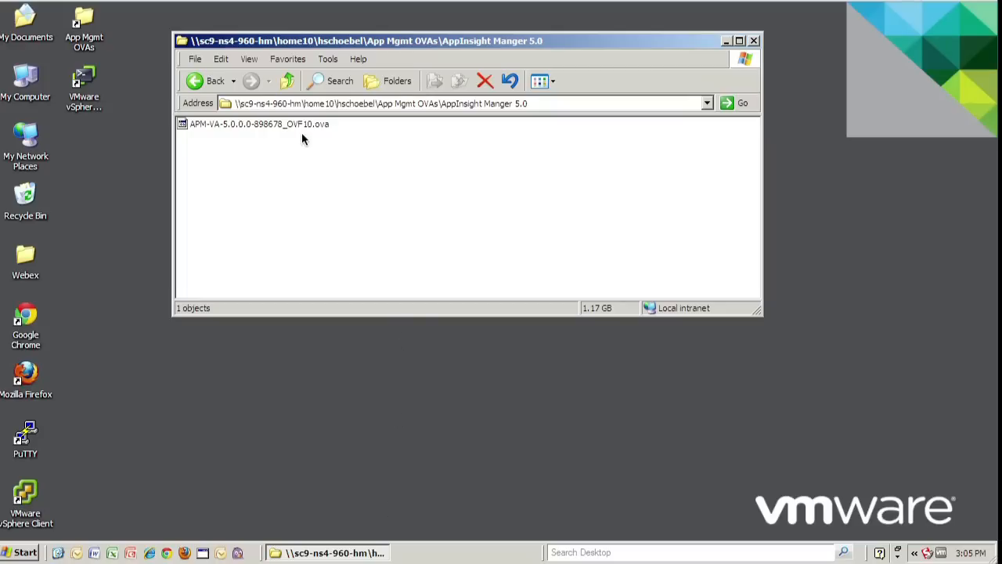
Select the vSphere Client shortcut on the desktop
left_click(19, 505)
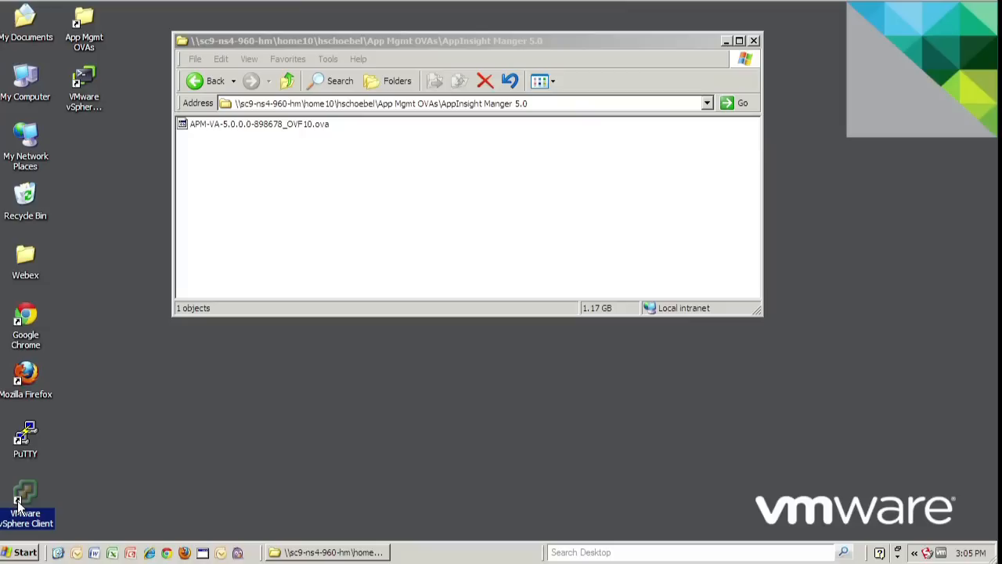
Launch vSphere Client and log in to the PRME-APPDIRVC vCenter with the user name and password
double_click(19, 505)
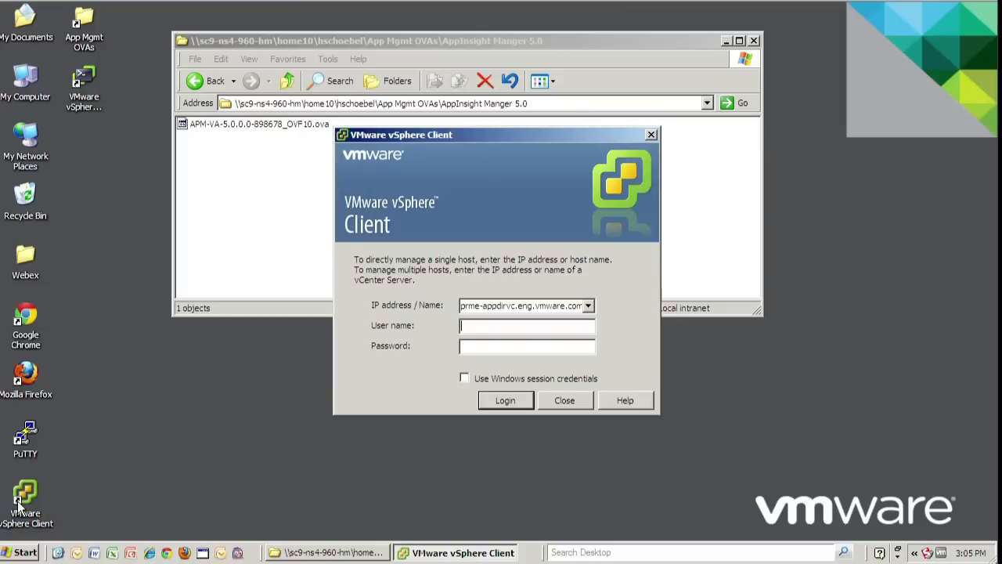
type("Demo")
key("Tab")
type("*******")
key("Return")
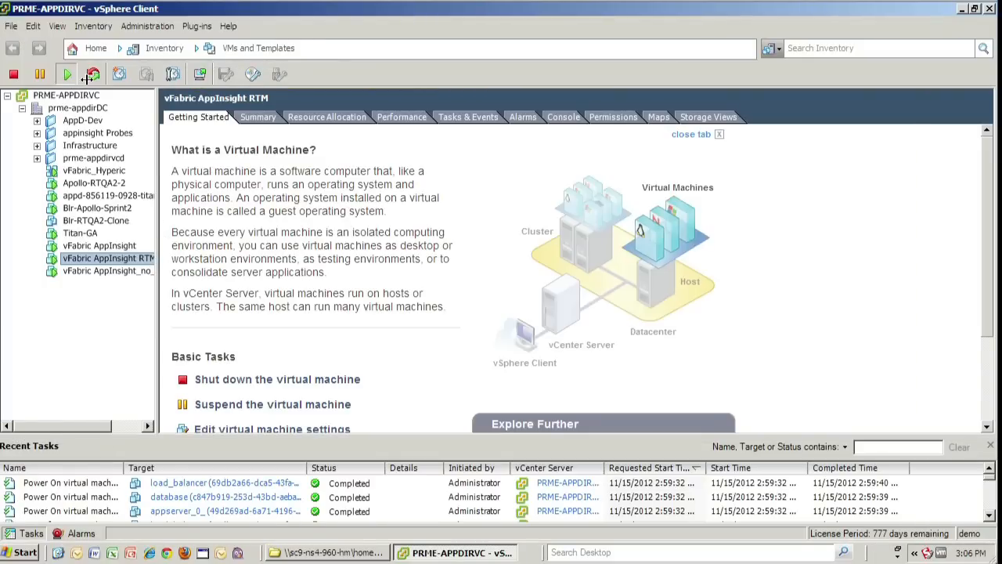
Start Deploy OVF Template from the File menu with APM-VA-5.0.0.0-898678_OVF10.ova as the source
left_click(12, 26)
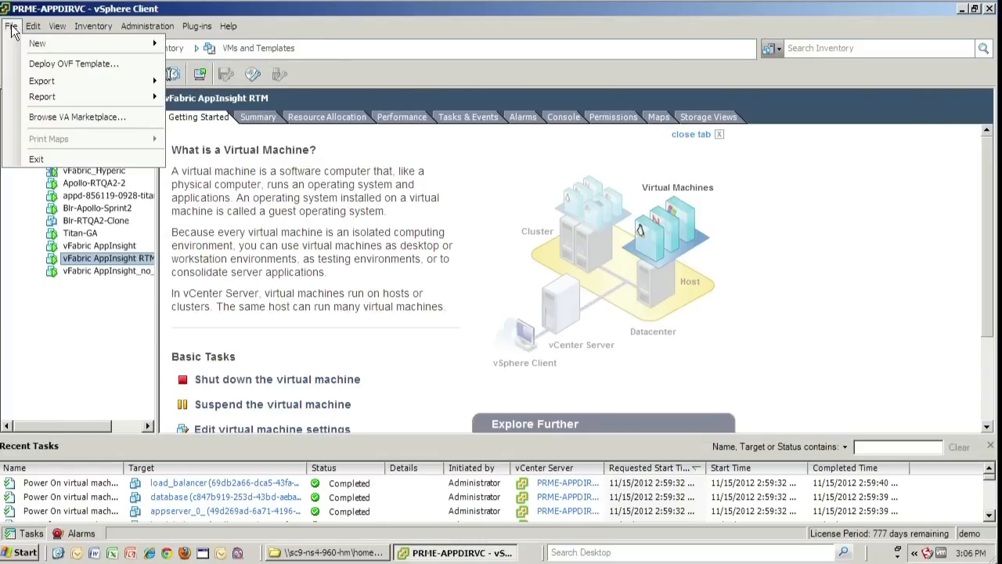
left_click(38, 67)
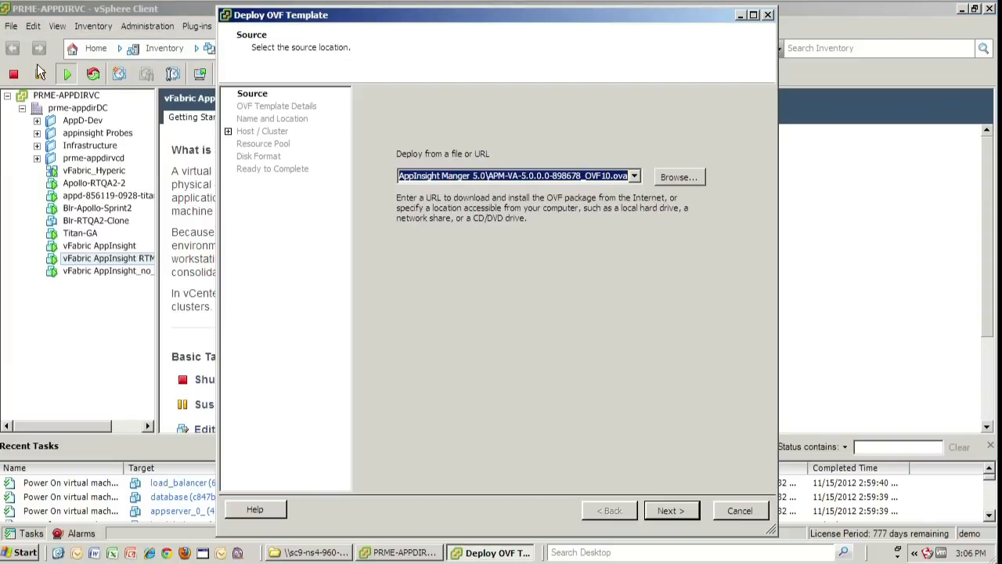
key("BackSpace")
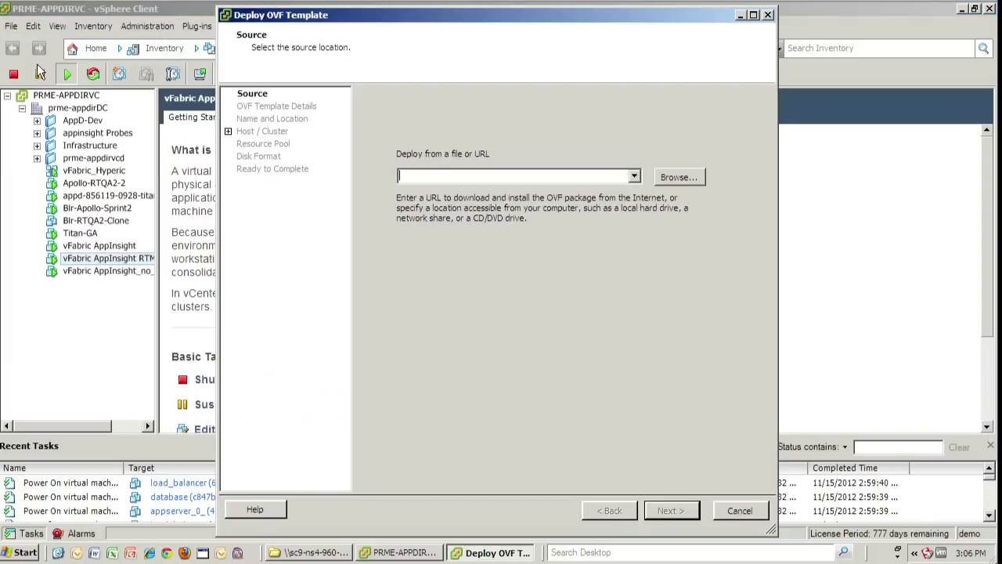
left_click(677, 178)
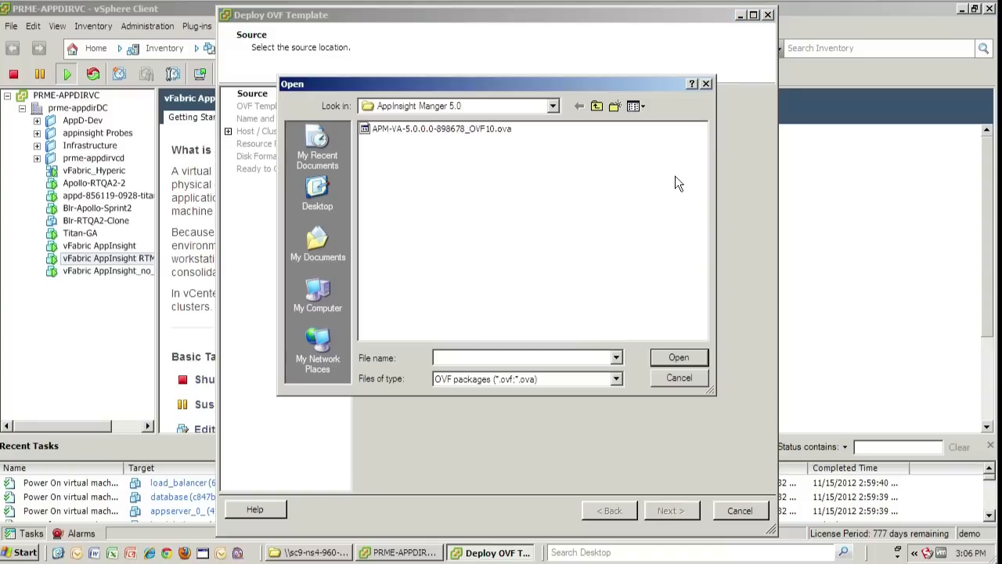
left_click(495, 130)
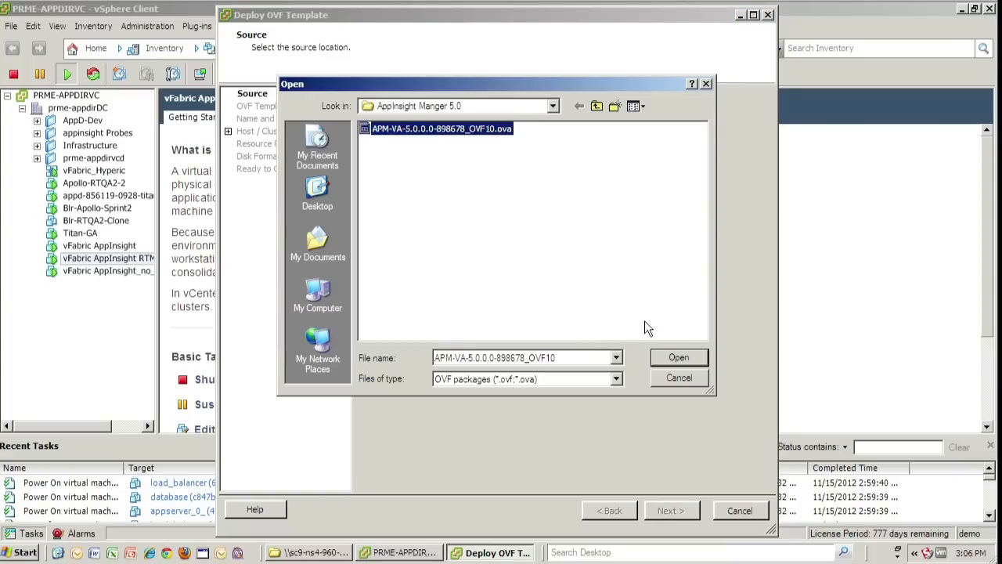
left_click(675, 358)
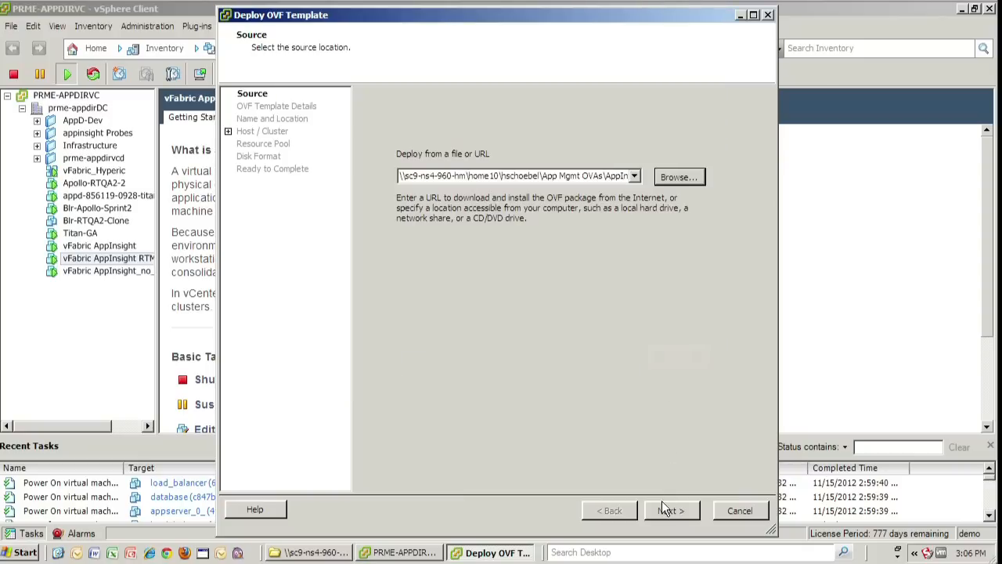
Review the OVF template details and accept the end user license agreement
left_click(666, 509)
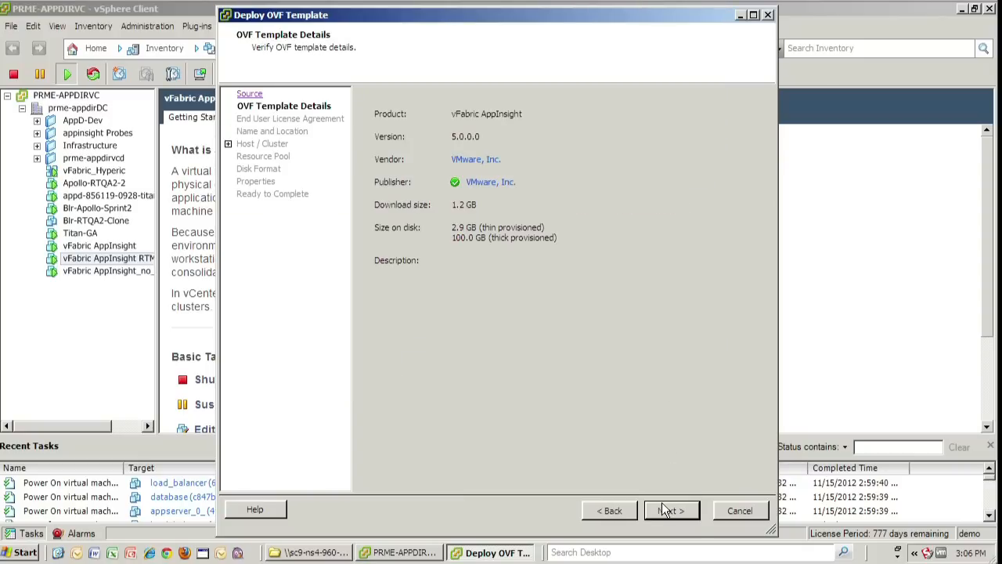
left_click(666, 509)
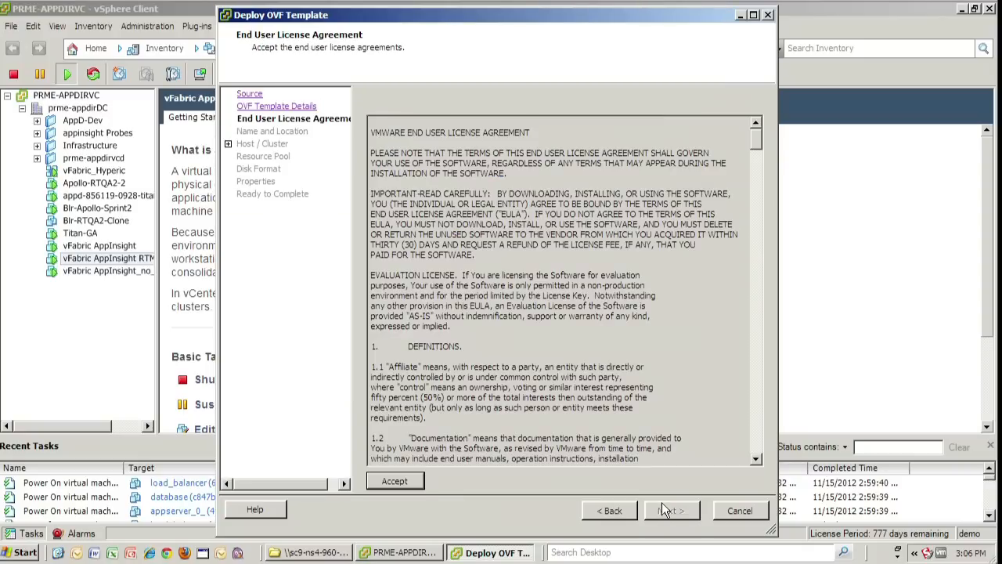
left_click(395, 481)
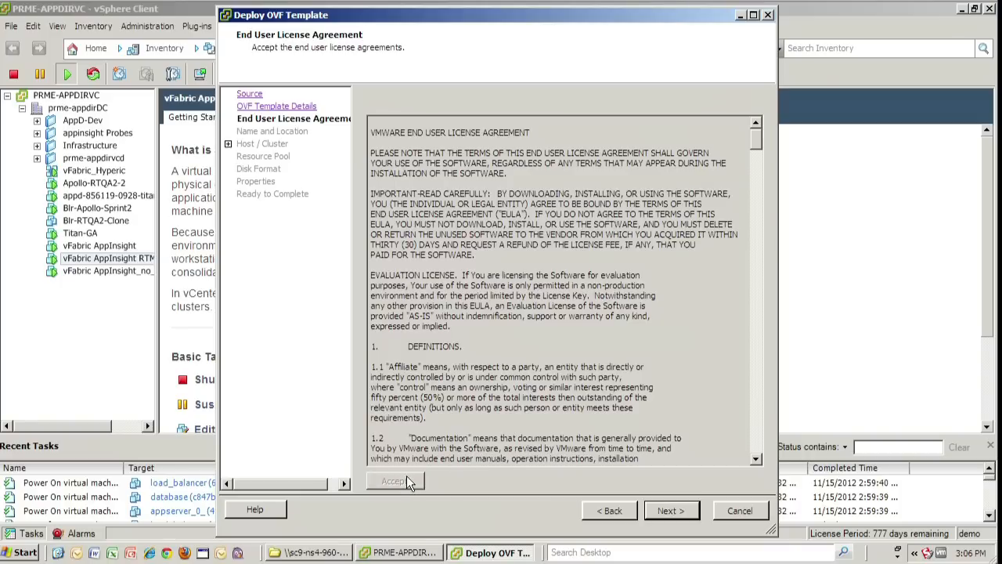
left_click(667, 511)
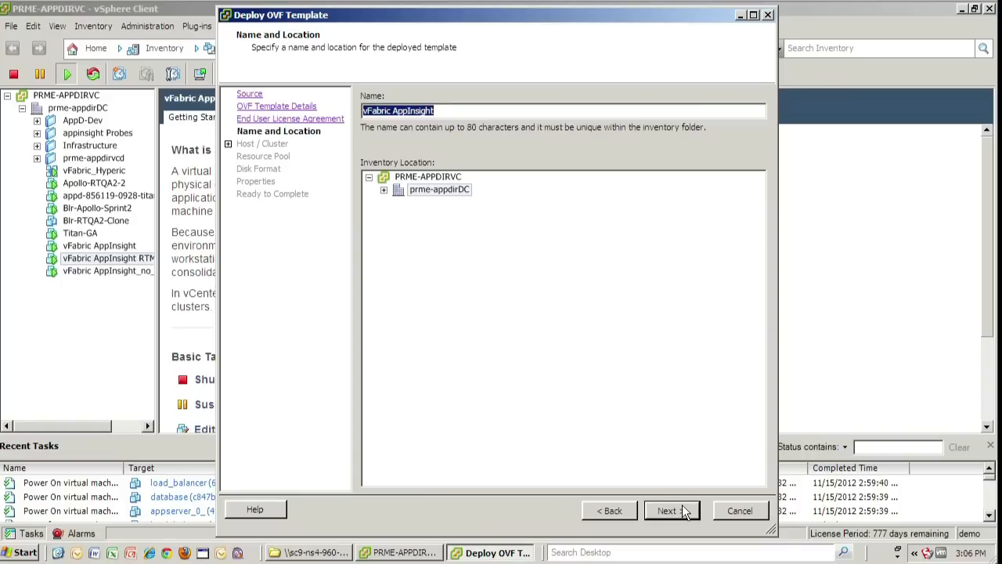
Name the VM 'vFabric AppInsight 5.0 GA' and place it in prme-appdirDC
left_click(484, 111)
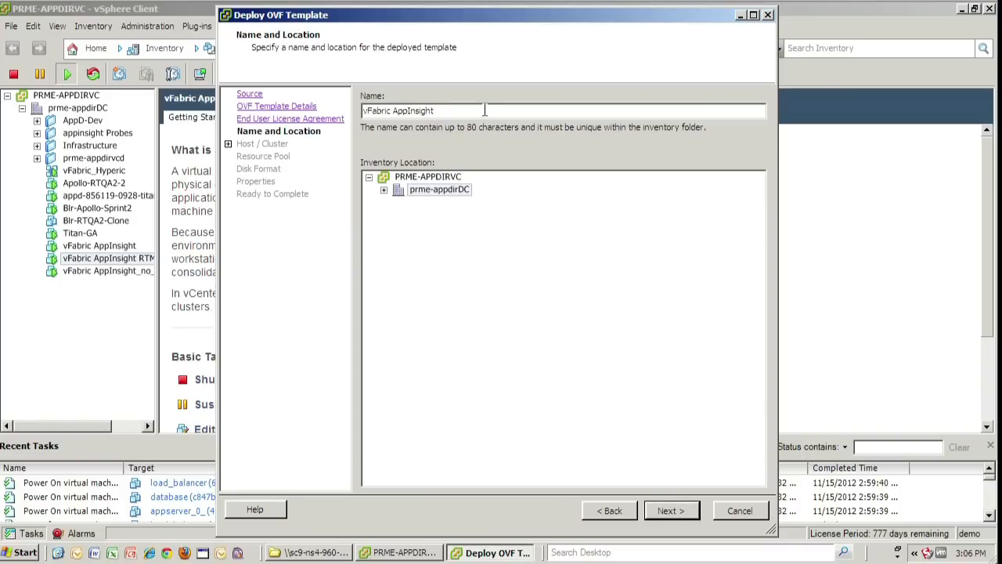
type("5.0 GA")
left_click(444, 190)
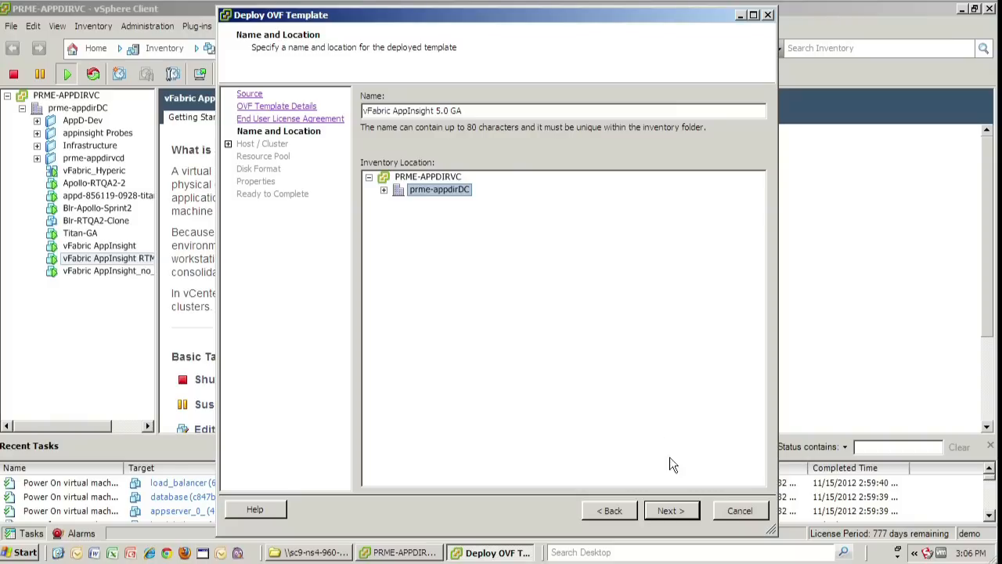
left_click(694, 510)
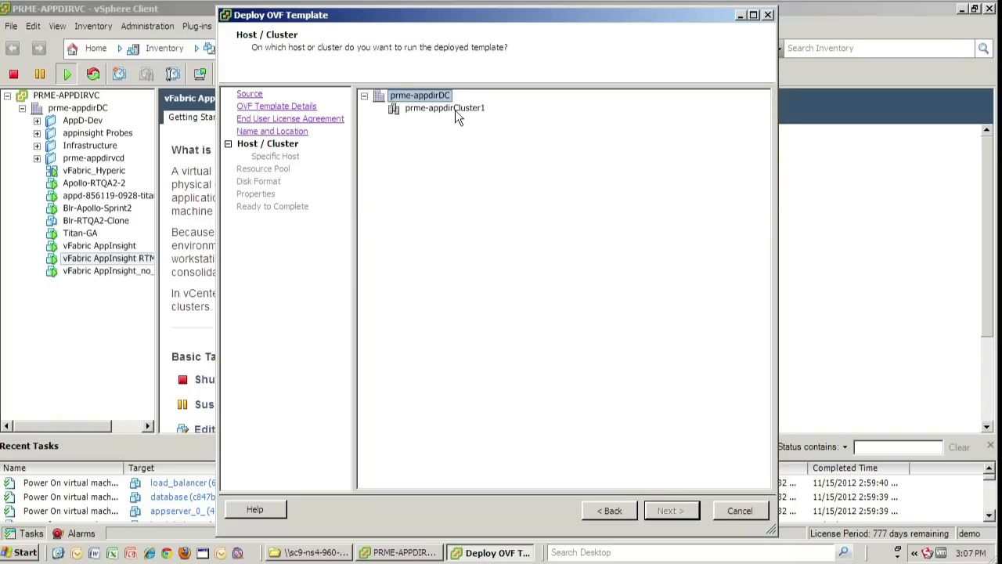
Run the VM on prme-appdirCluster1 and store it on datastore prme-appdir-cluster1-lun0
left_click(452, 111)
left_click(679, 517)
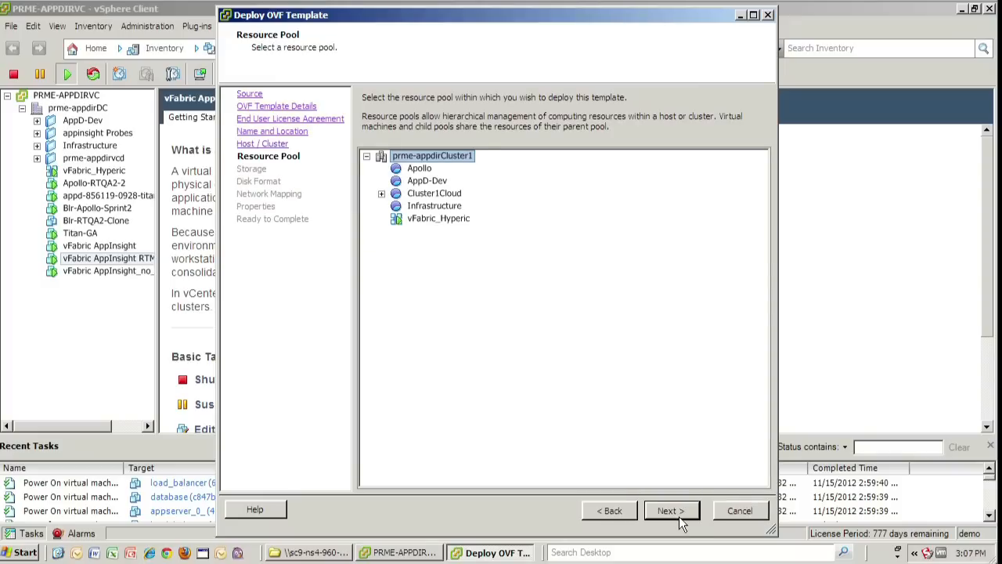
left_click(675, 511)
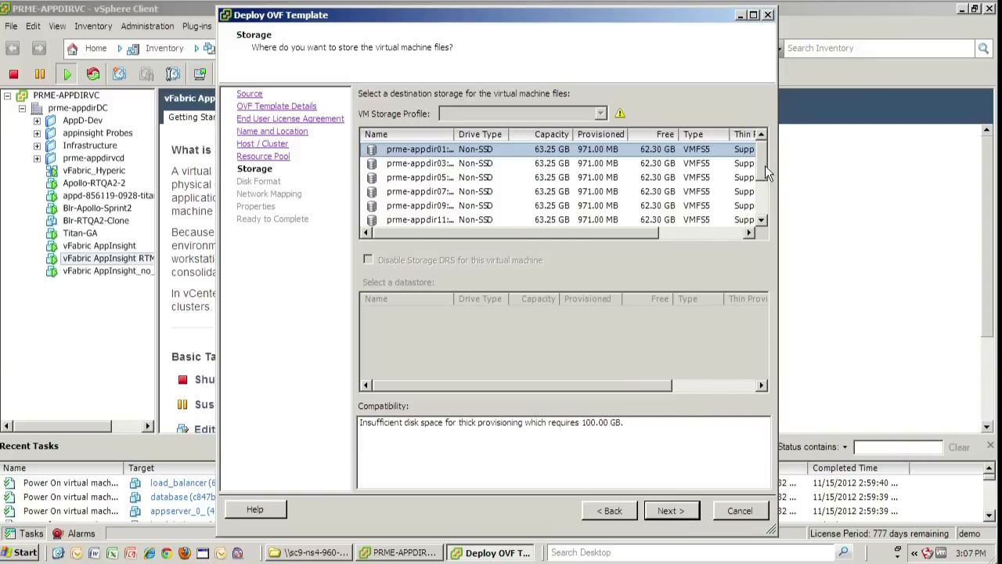
left_click_drag(765, 166, 759, 213)
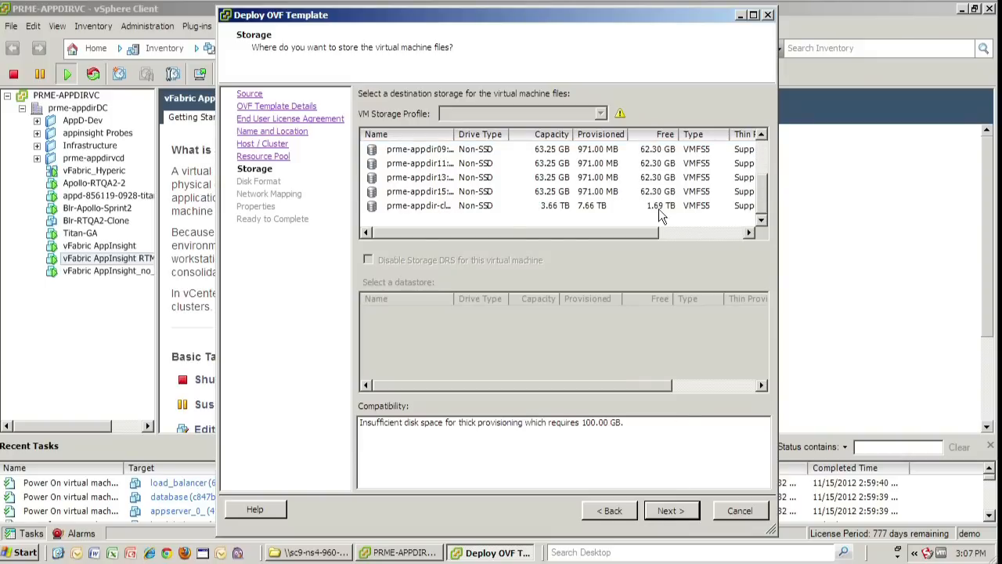
left_click(636, 206)
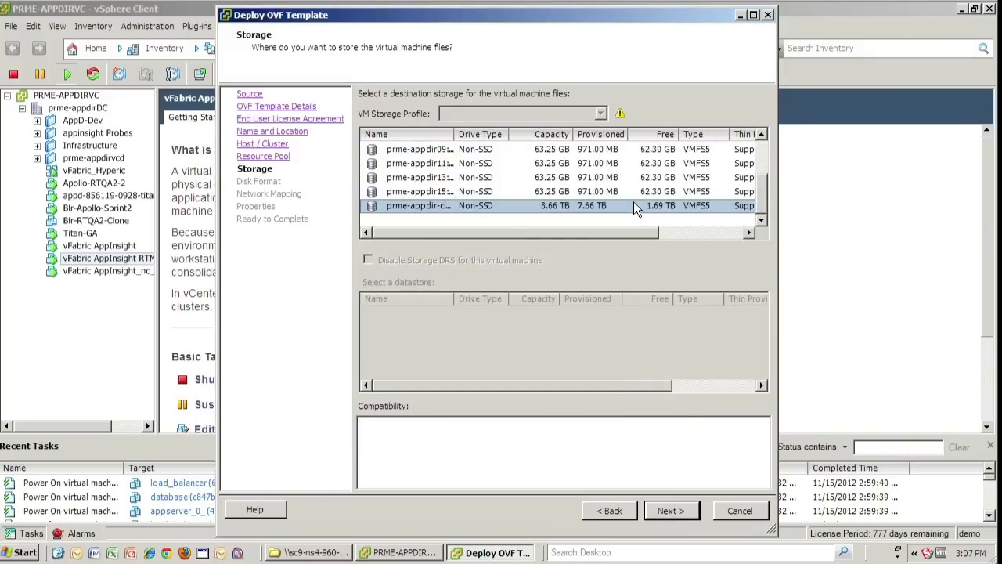
left_click(678, 517)
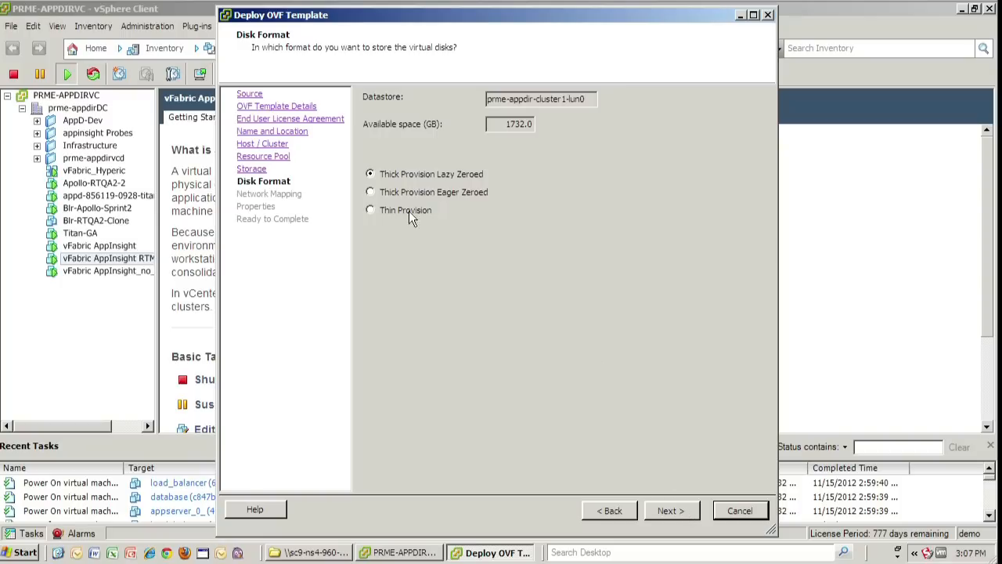
Use Thin Provision disk format and keep Network 1 mapped to VM Network
left_click(378, 212)
left_click(670, 515)
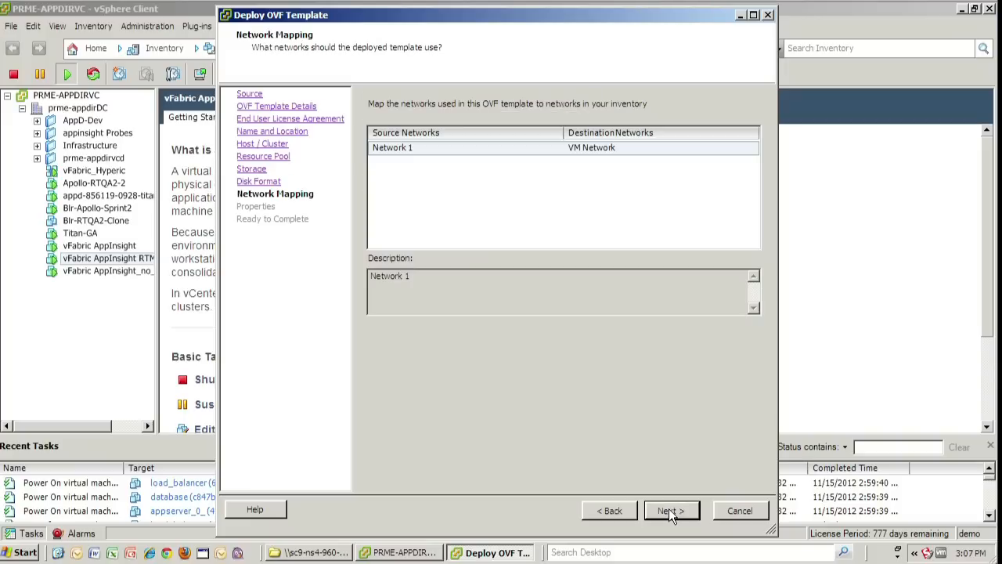
left_click(669, 511)
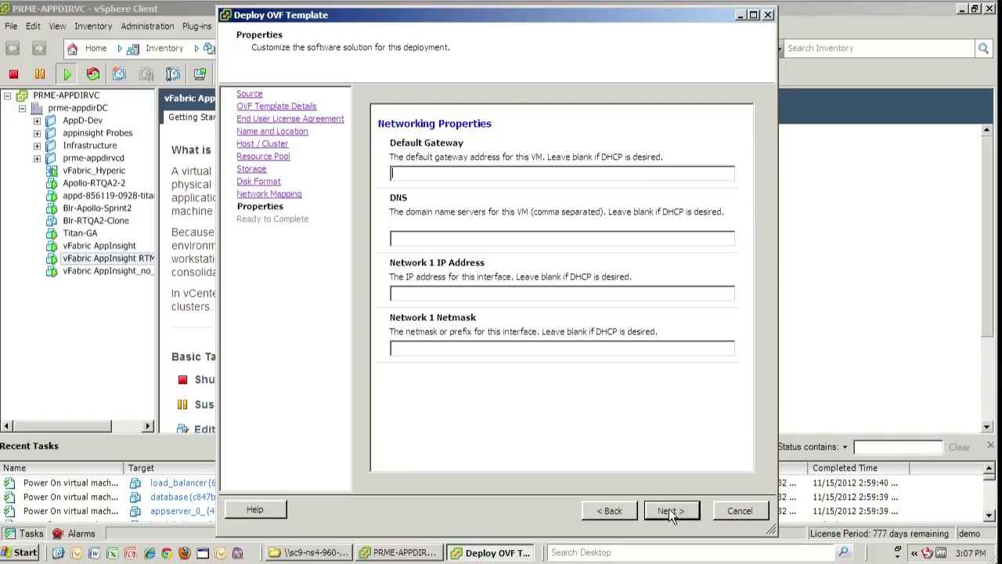
Enter gateway 10.64.127.253, DNS 10.17.47.1, 10.17.47.65, IP 10.64.84.33, netmask 255.255.192.0
type("10.64.127.253")
key("Tab")
type("10.17.47.1")
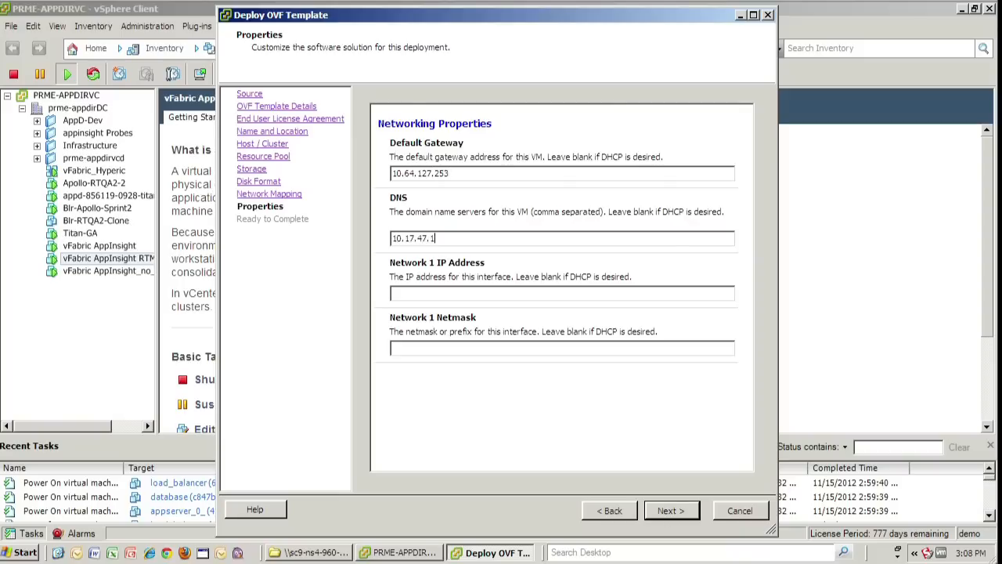
type(", 10.17.47.65")
type("10.64.84.")
type("33")
key("Tab")
type("255.255.1")
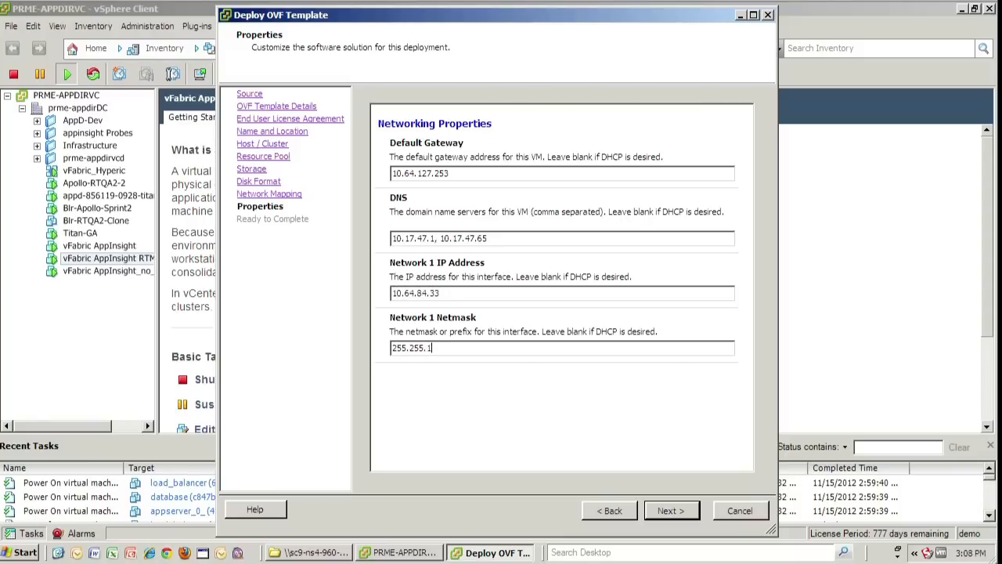
type("92.0")
Review the Ready to Complete summary and finish deploying vFabric AppInsight 5.0 GA
left_click(671, 511)
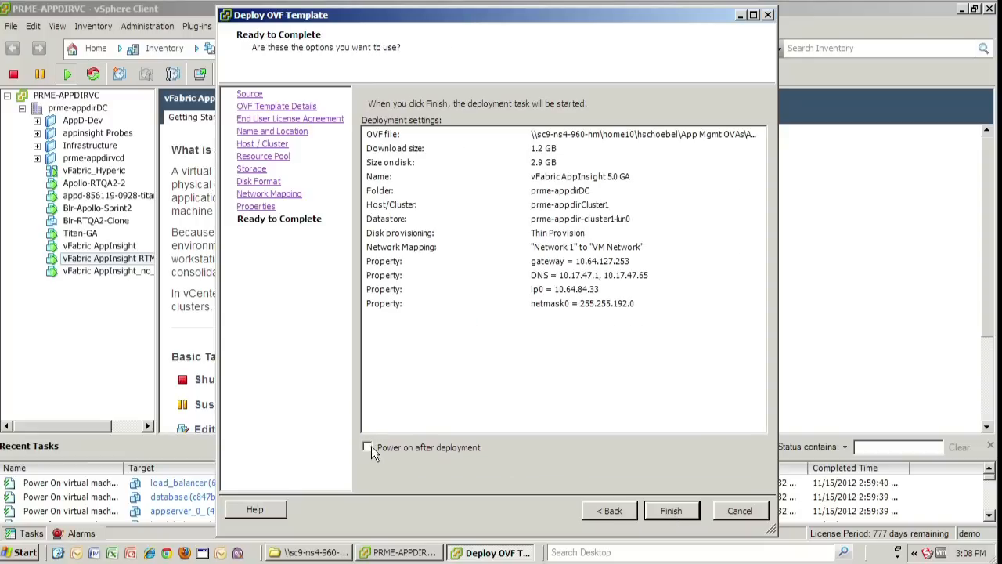
left_click(672, 510)
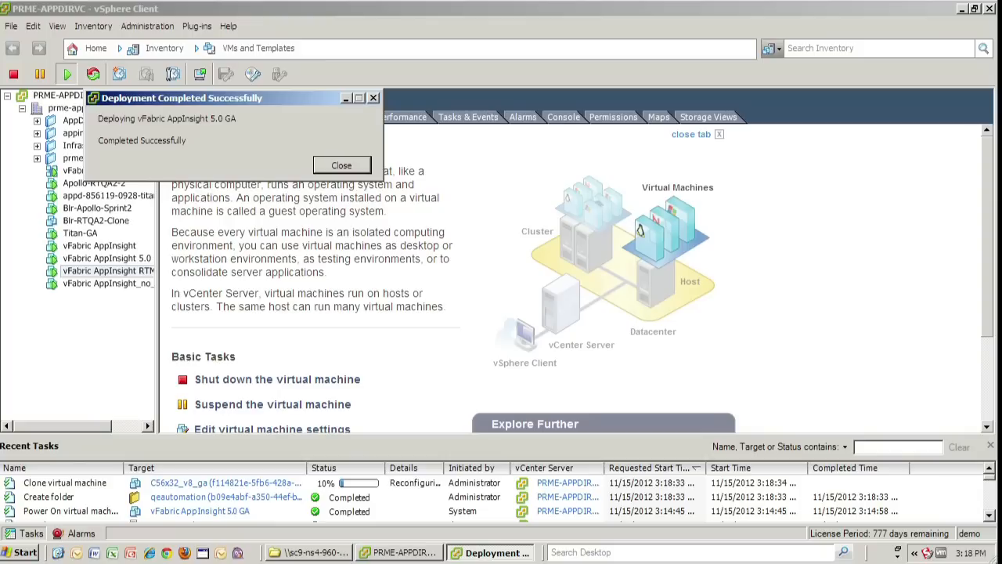
Open the Console of the vFabric AppInsight 5.0 GA virtual machine
left_click(123, 259)
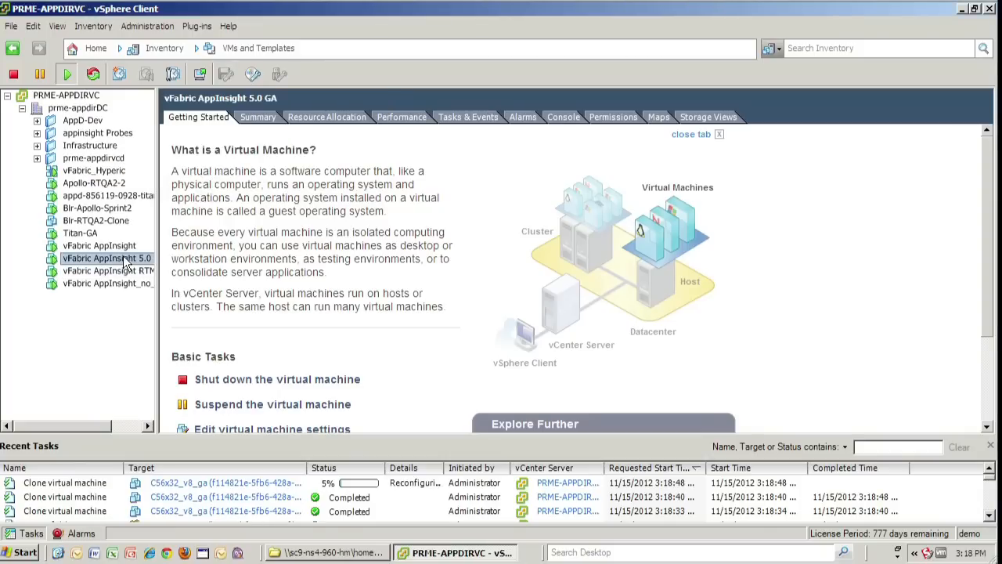
left_click(568, 117)
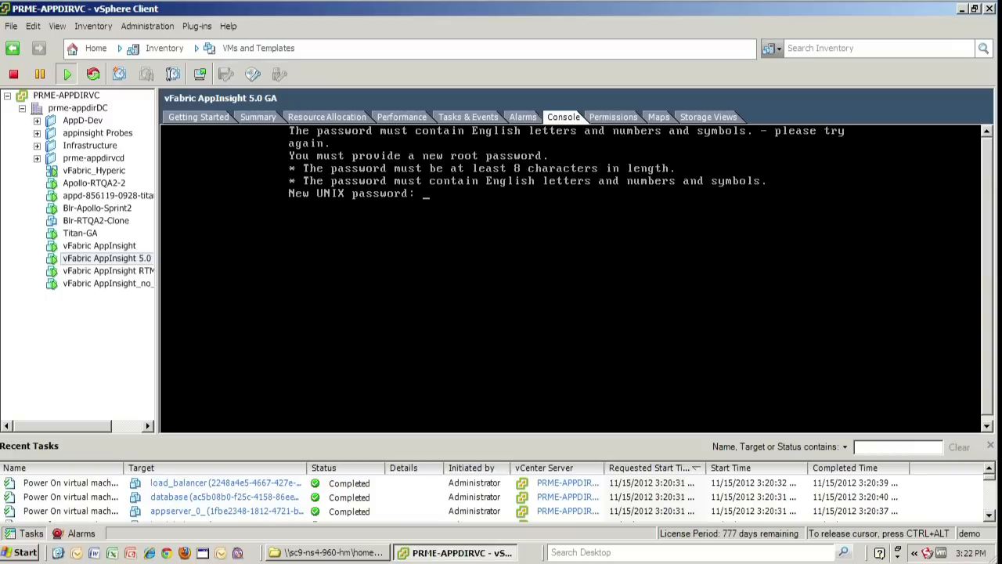
Set the root password and time zone Americas > United States > Pacific Time (2, 49, 22)
key("Return")
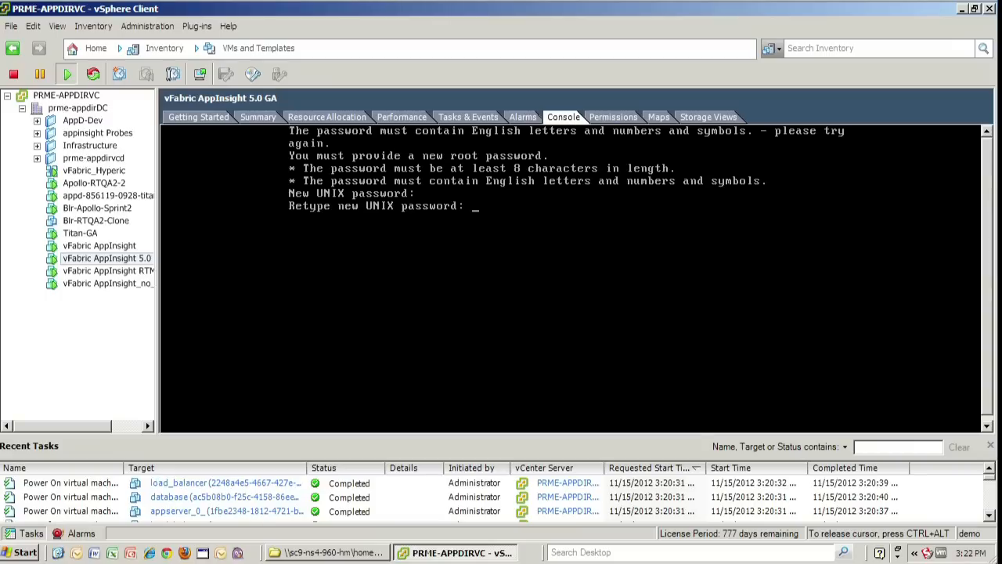
key("Return")
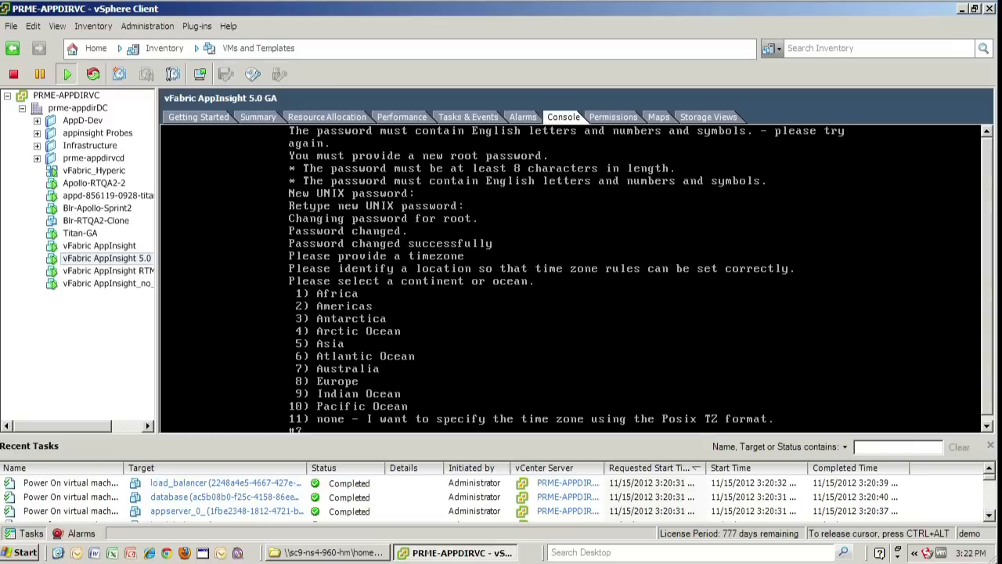
type("2")
key("Return")
type("4")
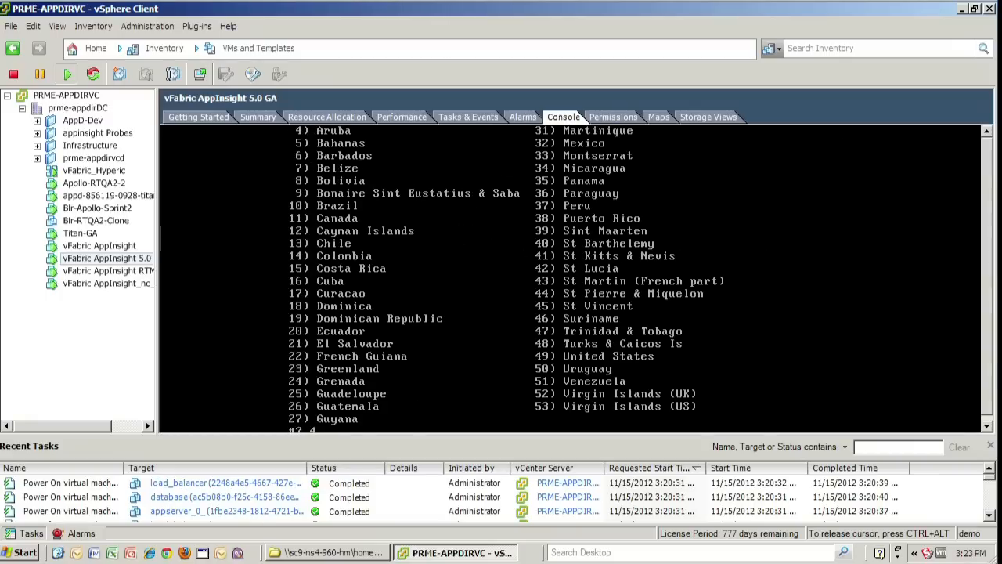
type("9")
key("Return")
type("22")
key("Return")
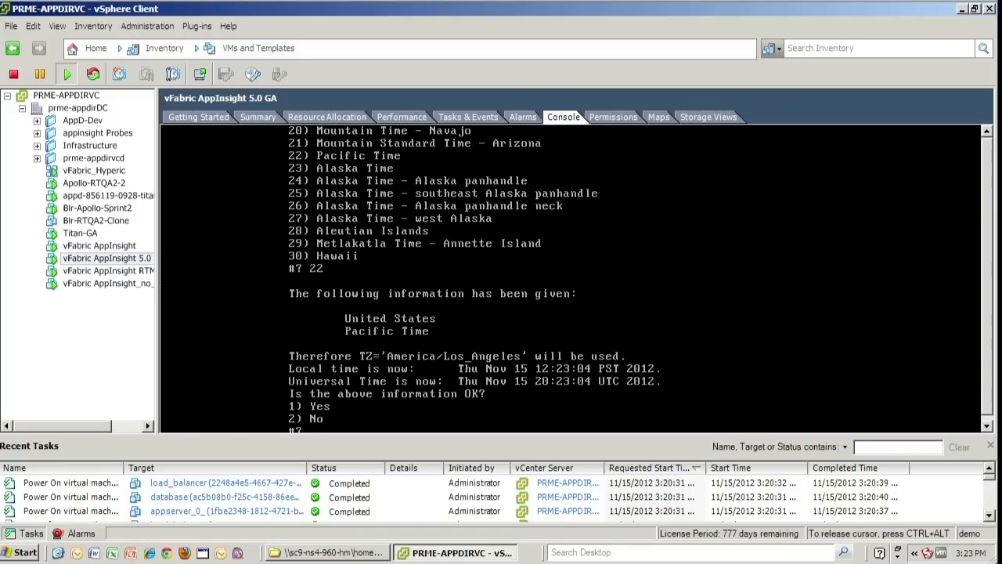
type("1")
key("Return")
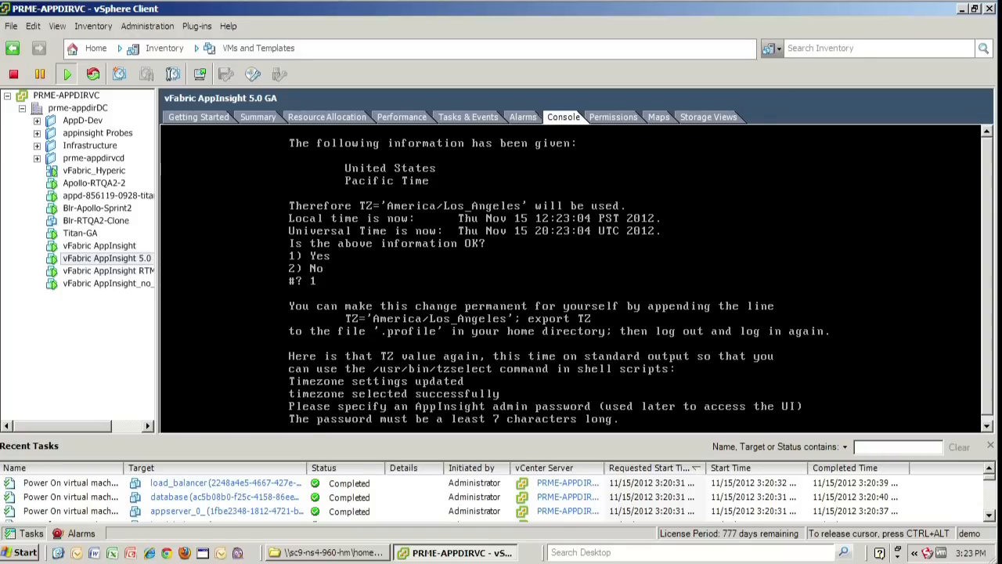
Set the AppInsight admin password and release the keyboard from the console
key("Return")
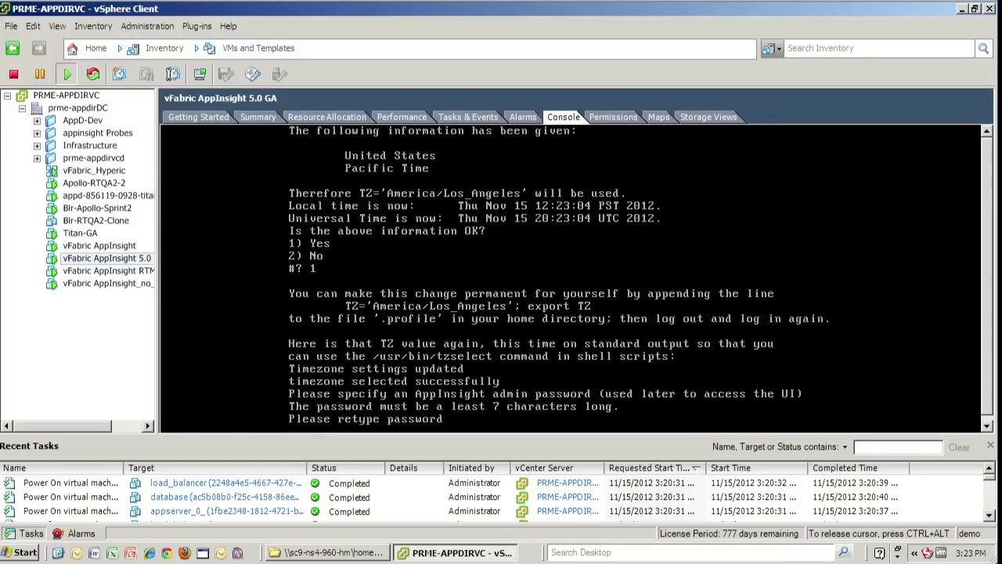
key("Return")
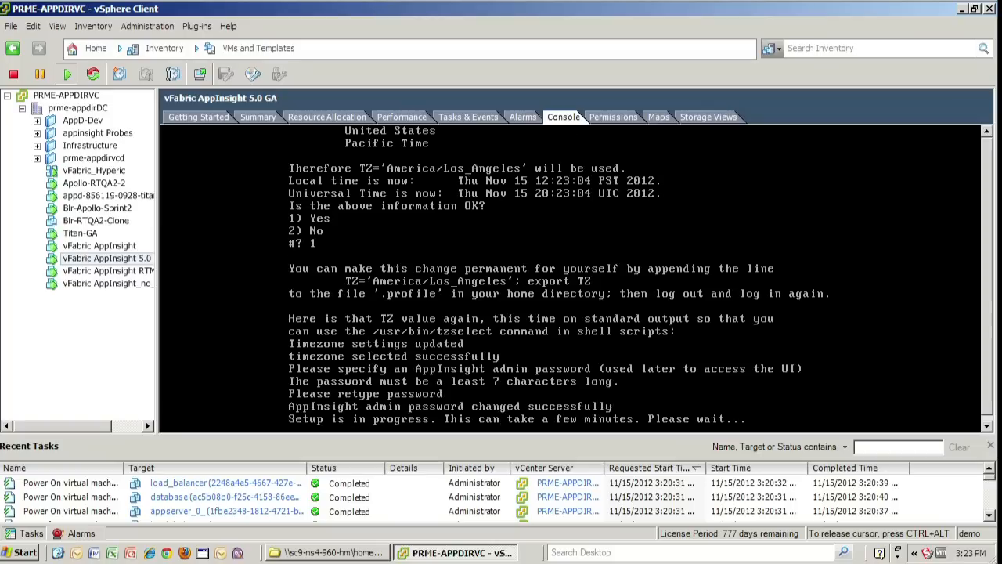
key("ctrl+alt")
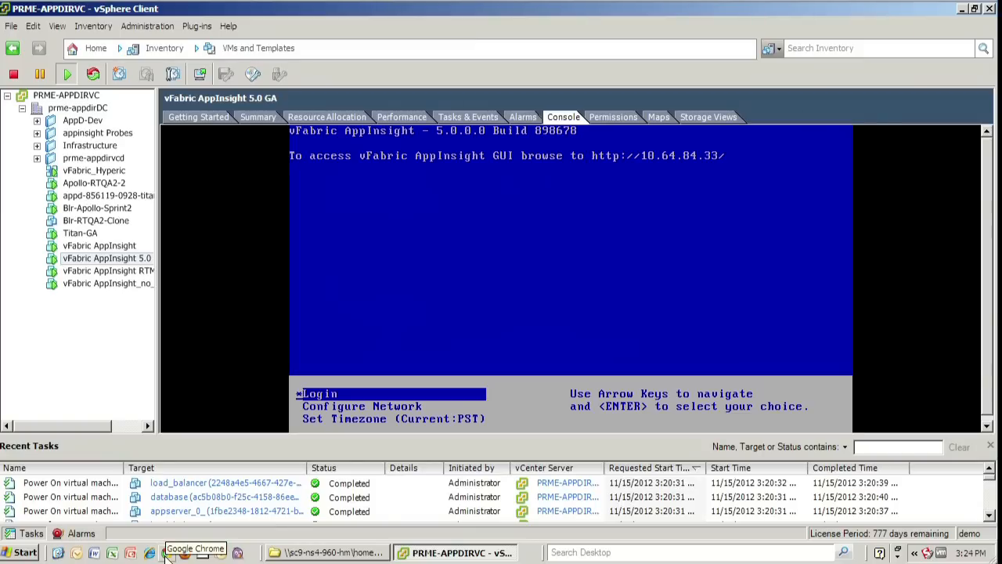
left_click(167, 552)
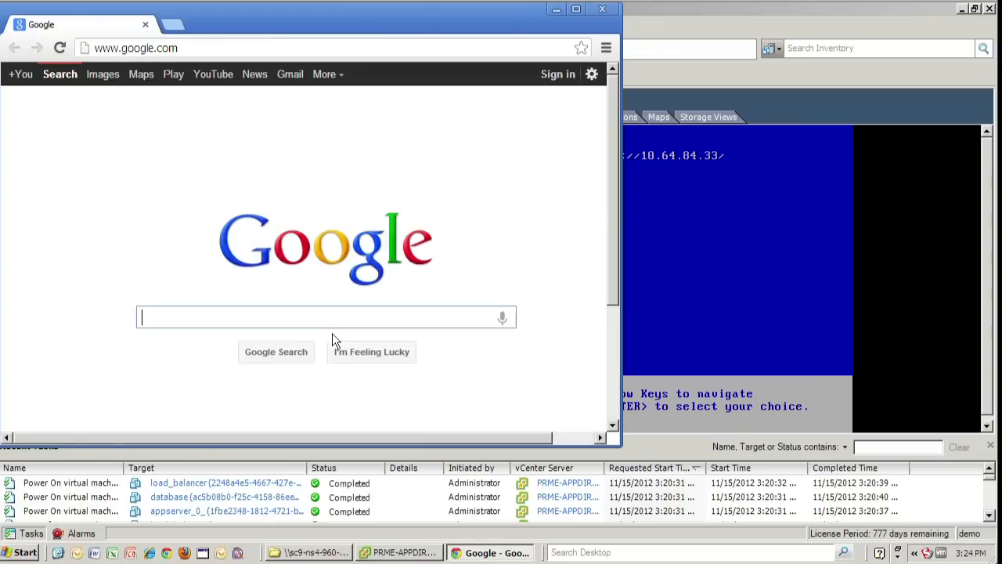
left_click(243, 47)
type("http")
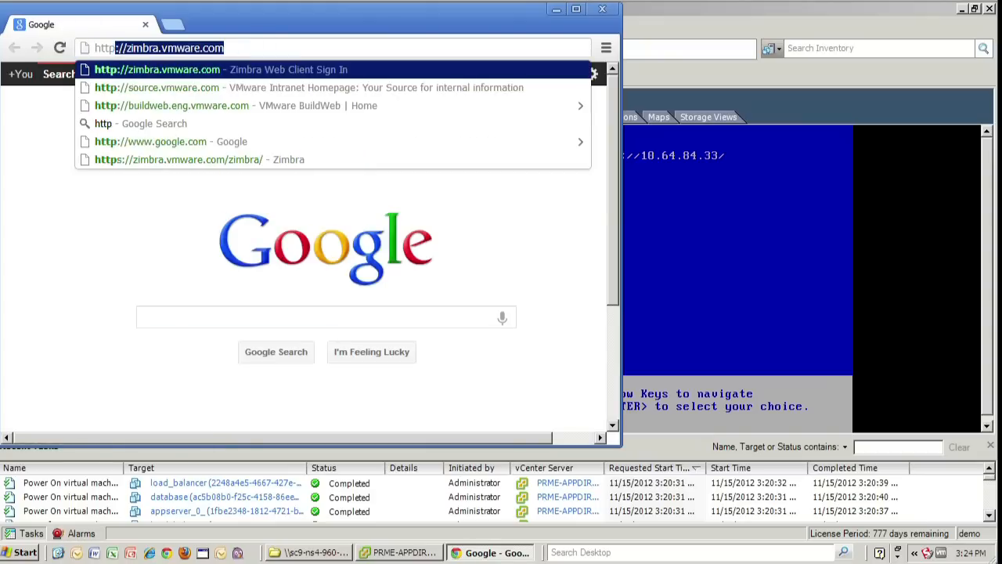
type("s://10.64.84.")
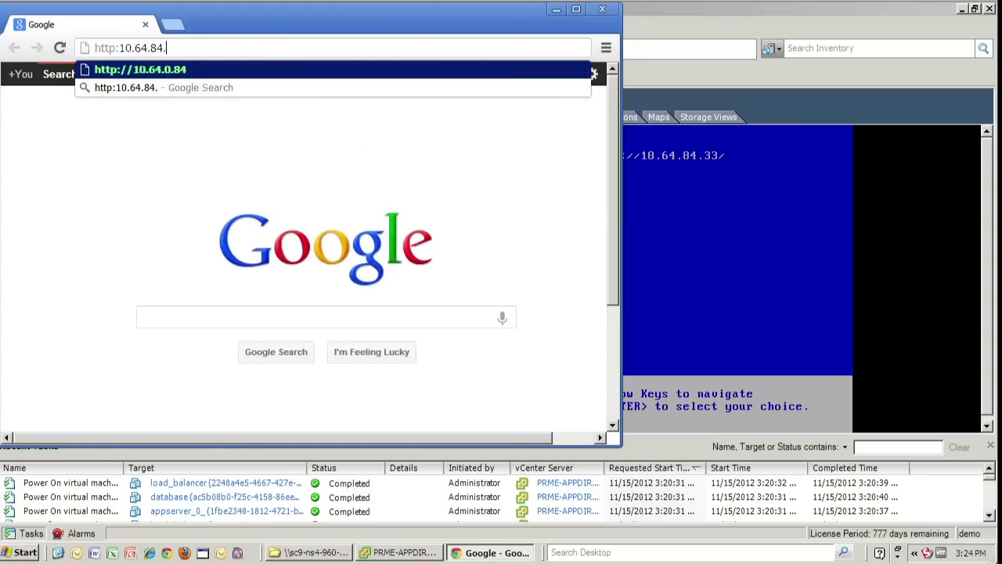
type("33")
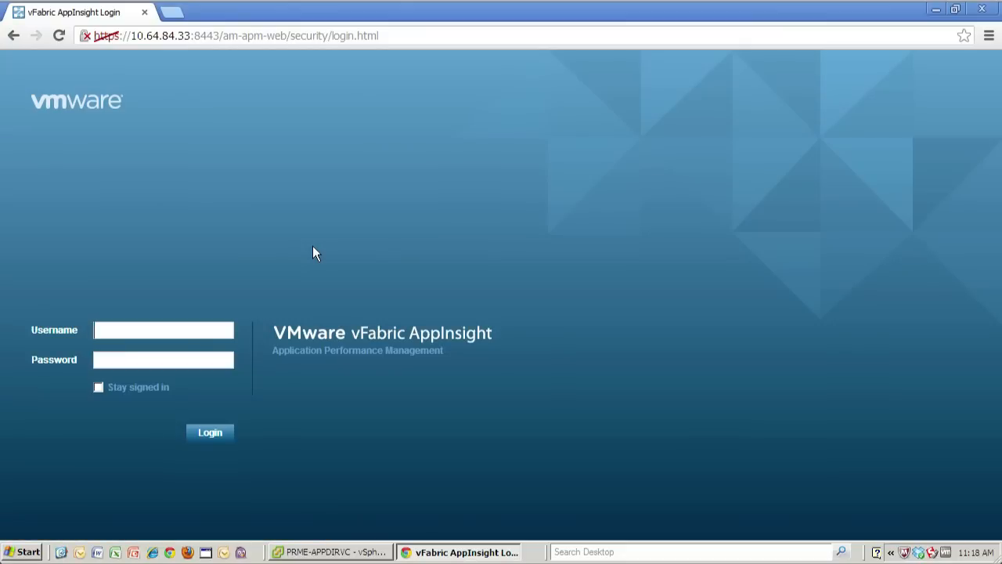
Log in to AppInsight with the administrator credentials and go to Administration > Adapters
type("admin")
key("Tab")
key("Return")
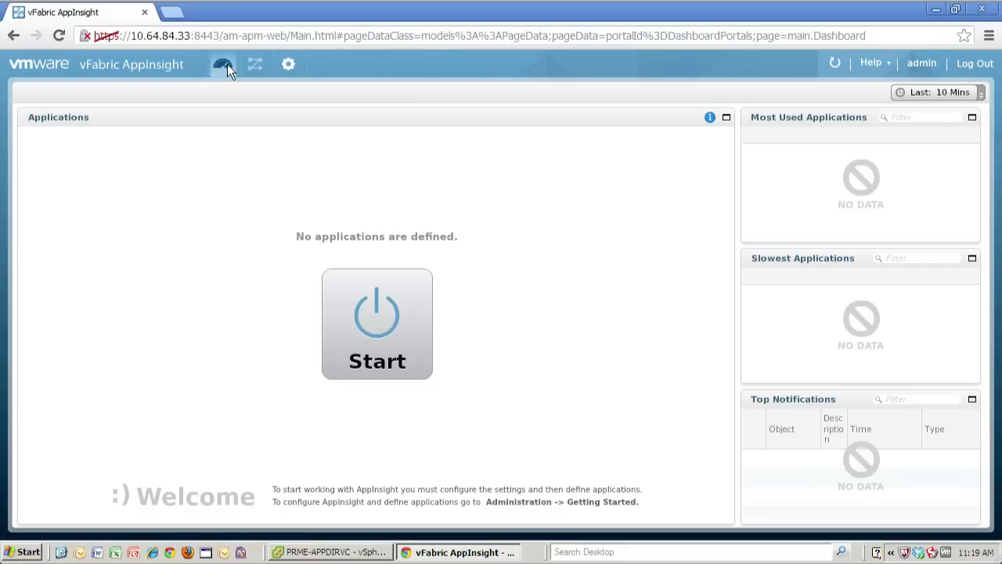
left_click(372, 300)
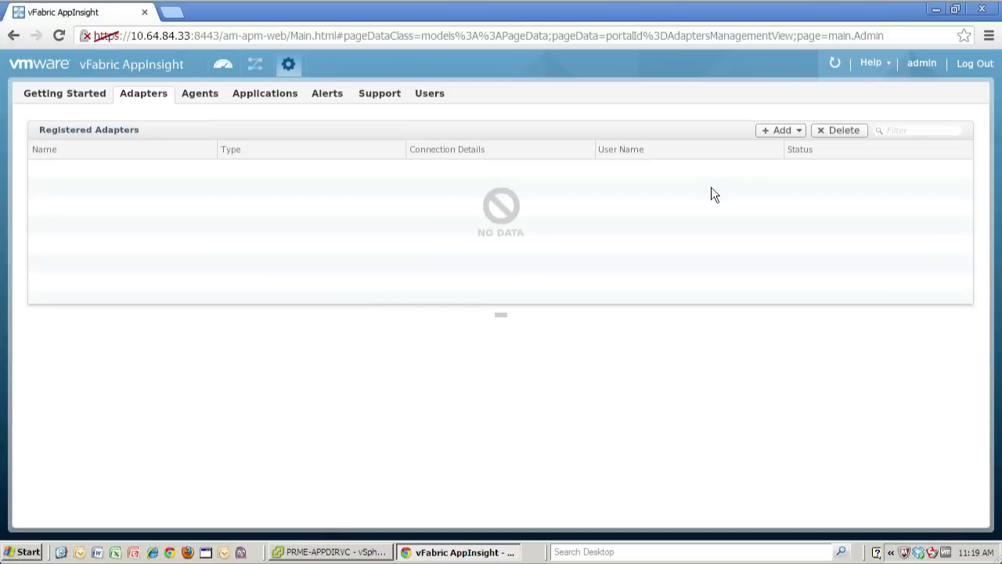
Add a vCenter Server adapter named 'PromE vCenter Server Adapter' for host prme-appdirvc.eng.vmware.com
left_click(768, 133)
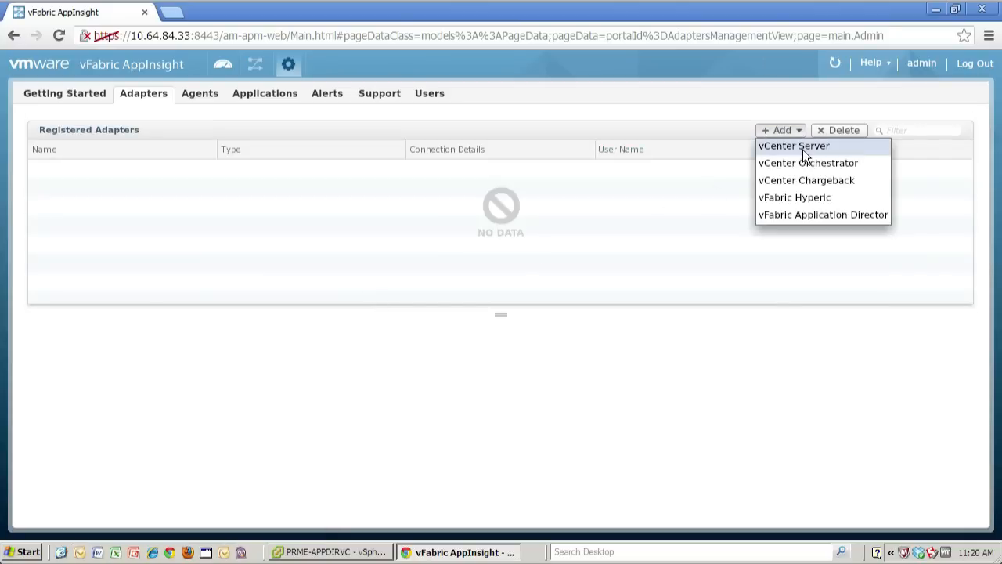
left_click(803, 150)
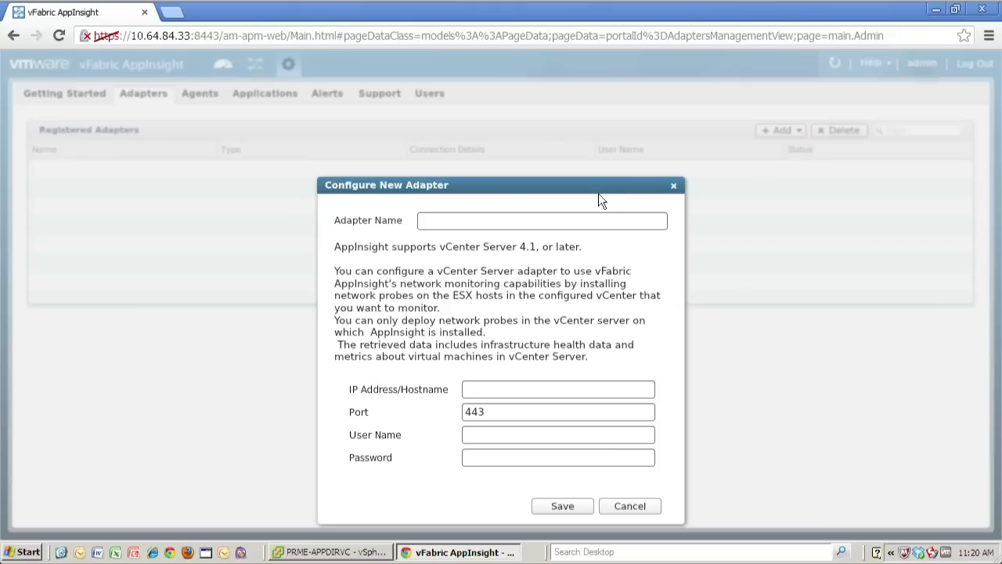
left_click(564, 219)
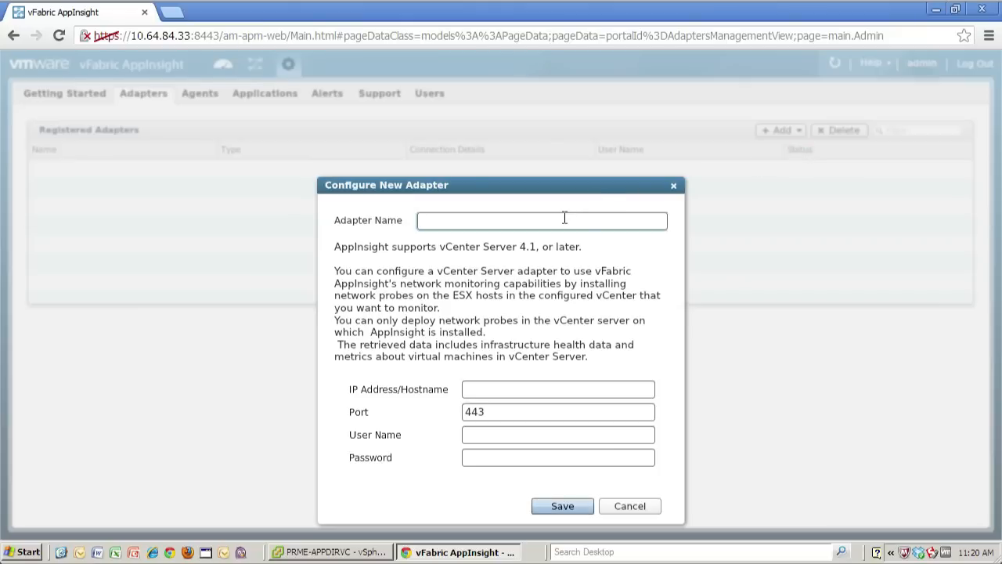
type("PromE")
type("vCenter Server Adapter")
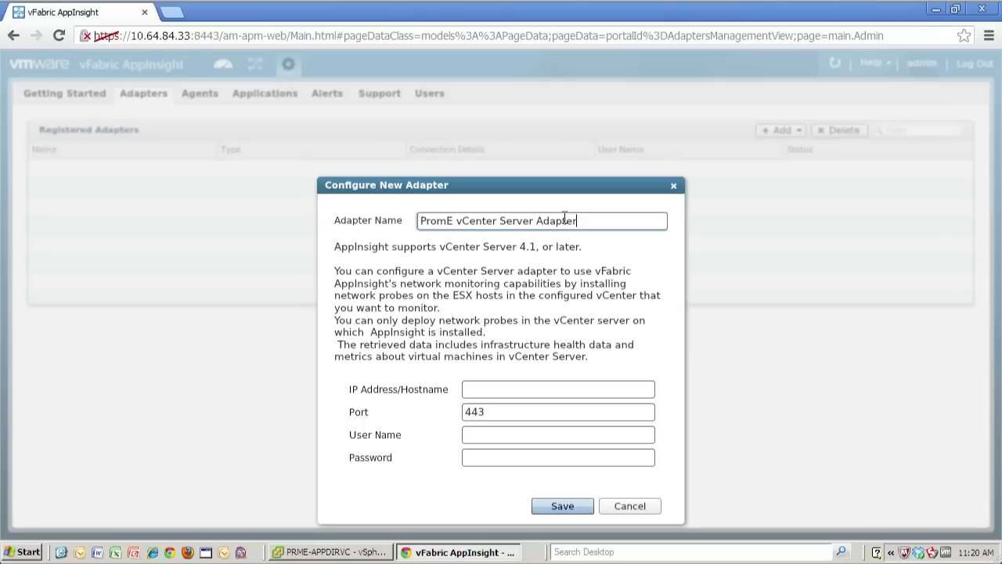
left_click(540, 386)
type("prme")
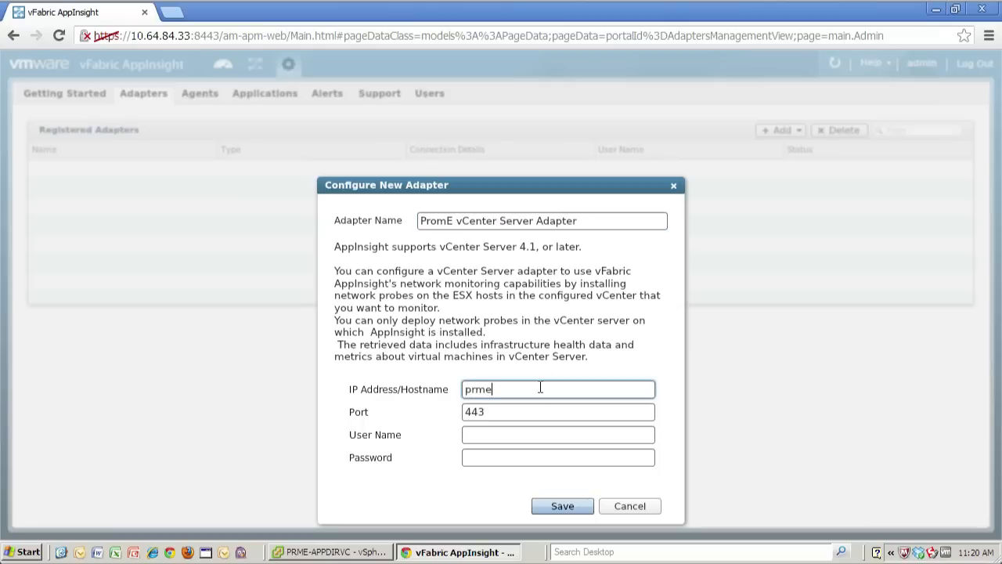
type("-appdirvc.eng.vmware.com")
Keep port 443, enter the vCenter user name and password, approve the certificate, and save
key("Tab")
key("Tab")
key("Tab")
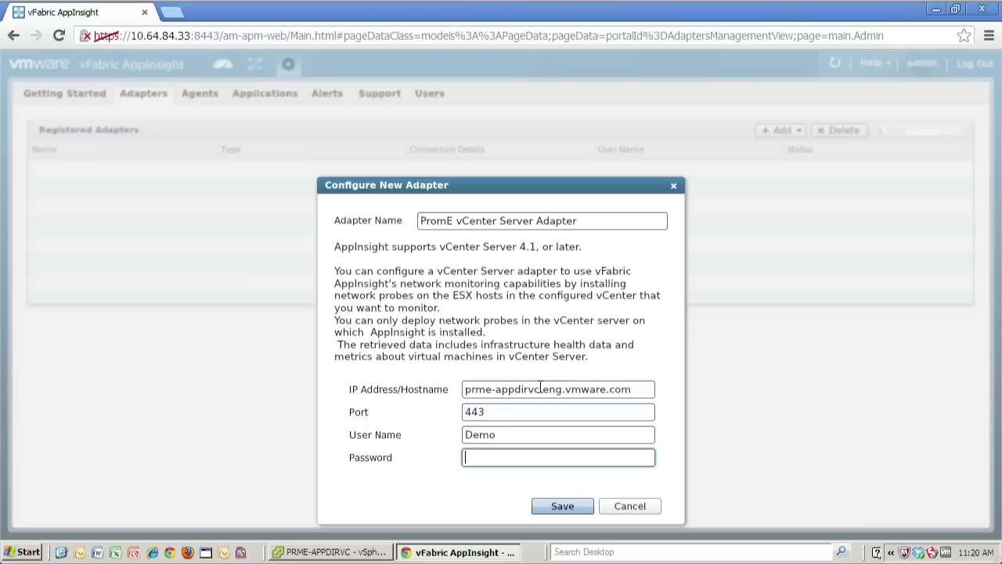
key("Tab")
left_click_drag(542, 183, 541, 88)
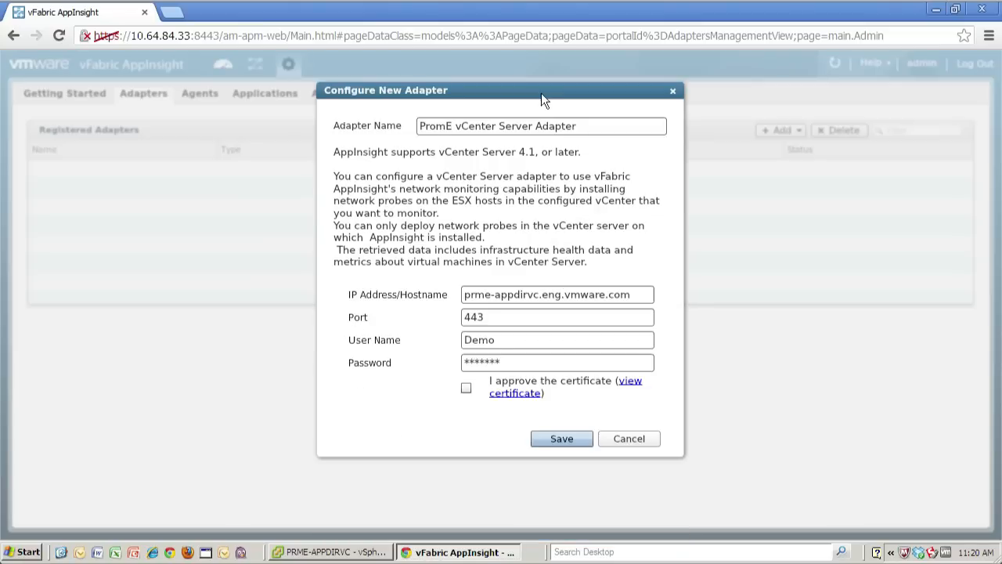
left_click(465, 386)
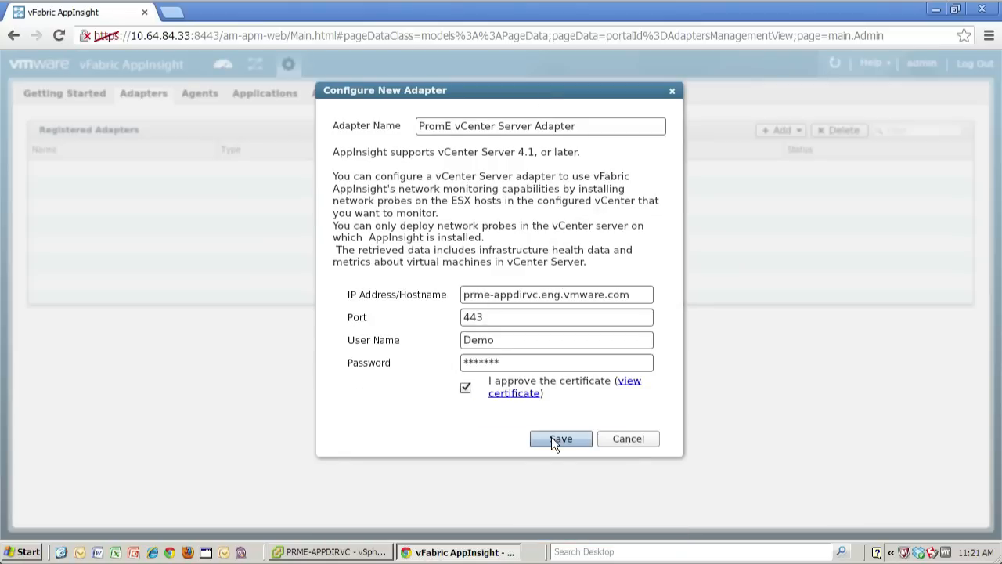
left_click(556, 439)
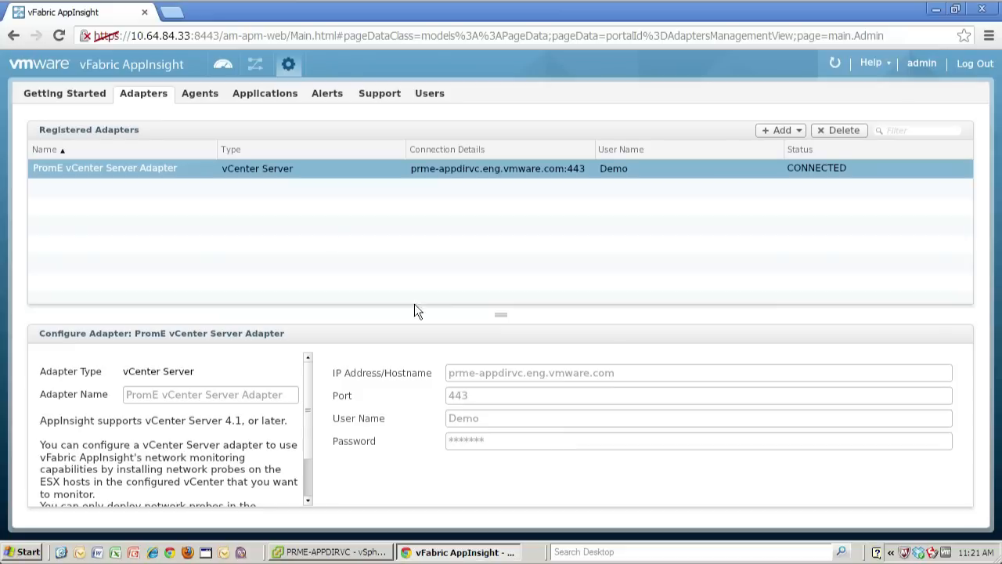
Go back to the AppInsight Dashboard from the gauge icon in the top toolbar
left_click(224, 62)
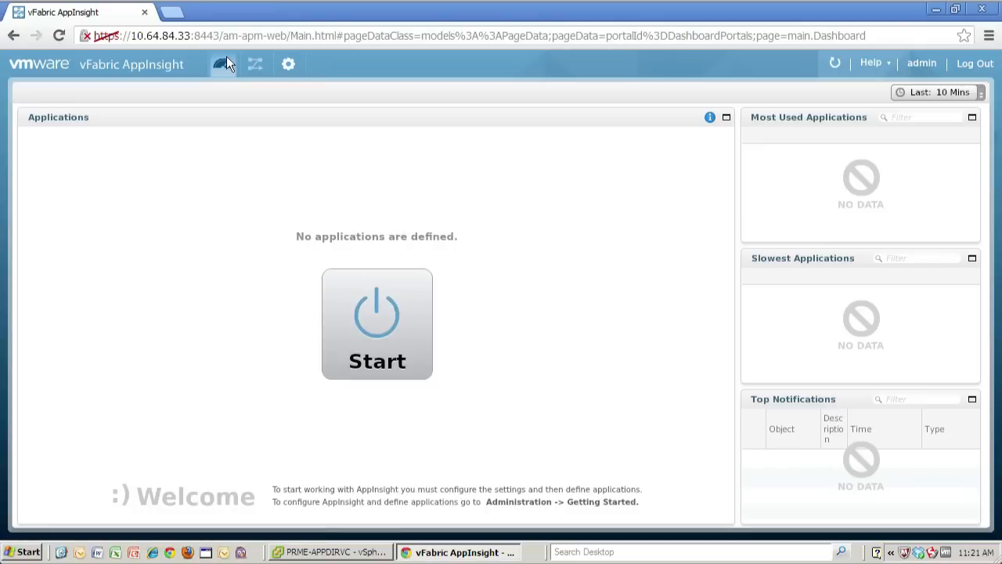